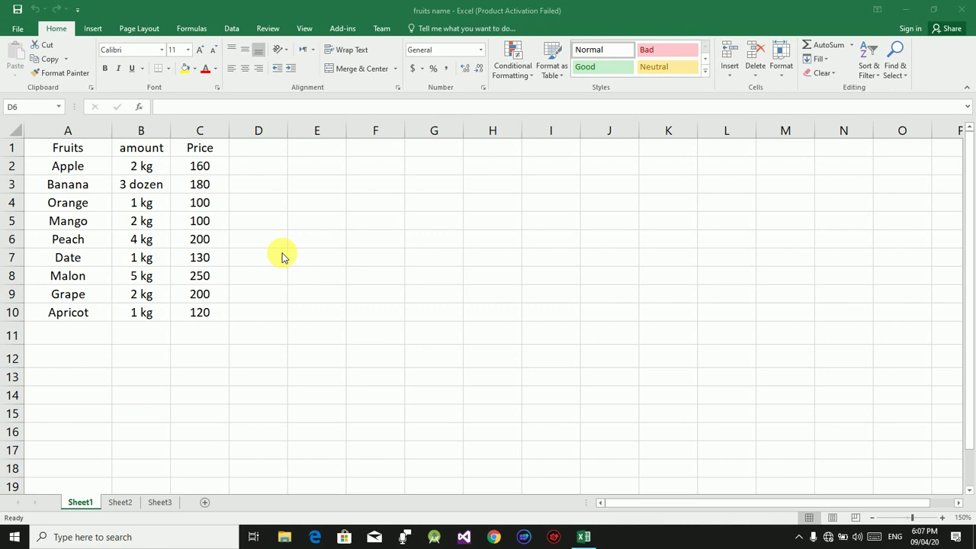
Show the Insert ribbon and select cell C10 in the fruit data
{"action": "left_click", "coordinate": [91, 28]}
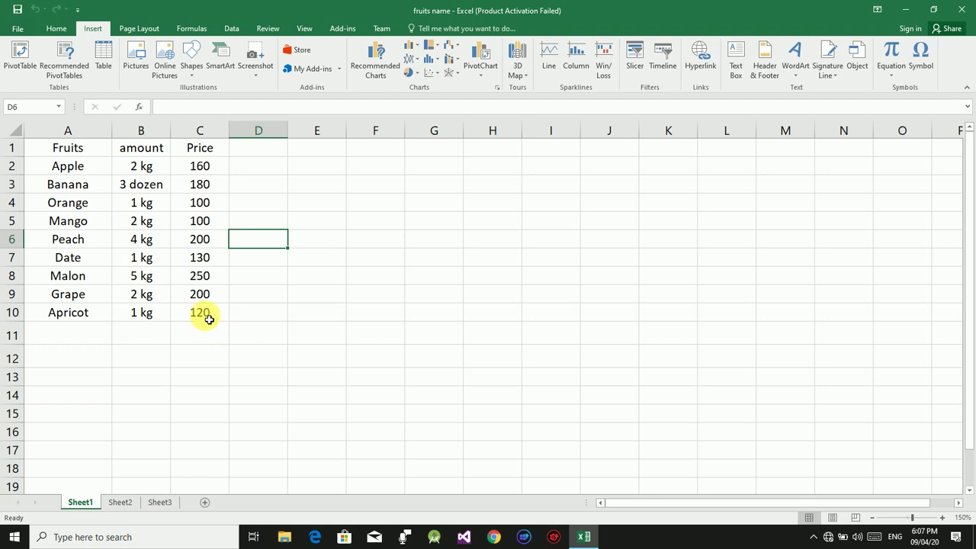
{"action": "left_click", "coordinate": [211, 319]}
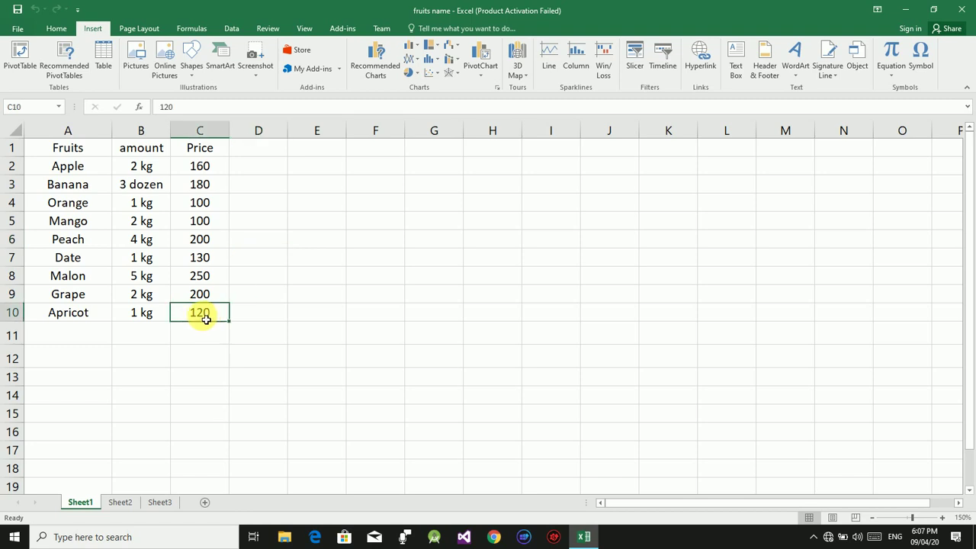
Start a PivotTable from the fruit data and confirm the Sheet1!$A$1:$C$10 source range
{"action": "left_click", "coordinate": [17, 61]}
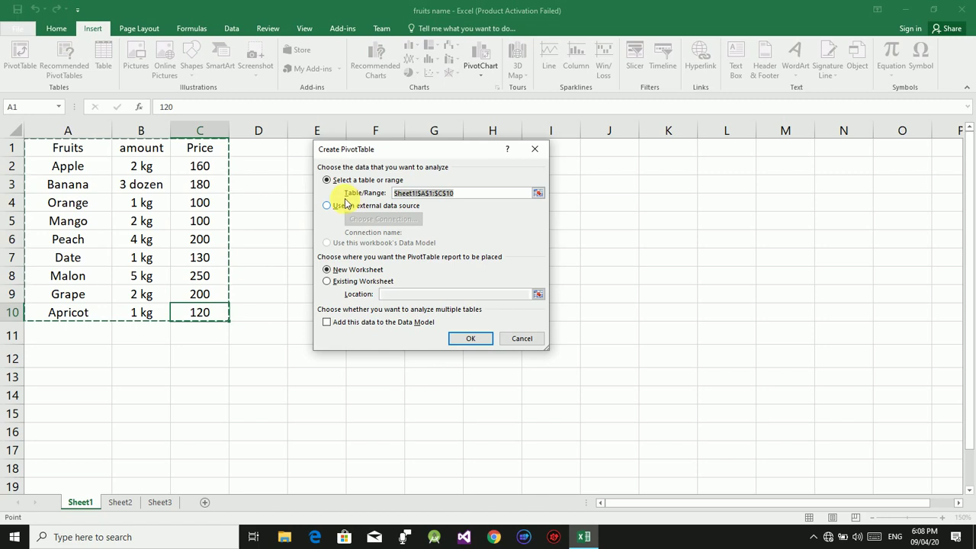
{"action": "left_click", "coordinate": [411, 194]}
{"action": "double_click", "coordinate": [399, 194]}
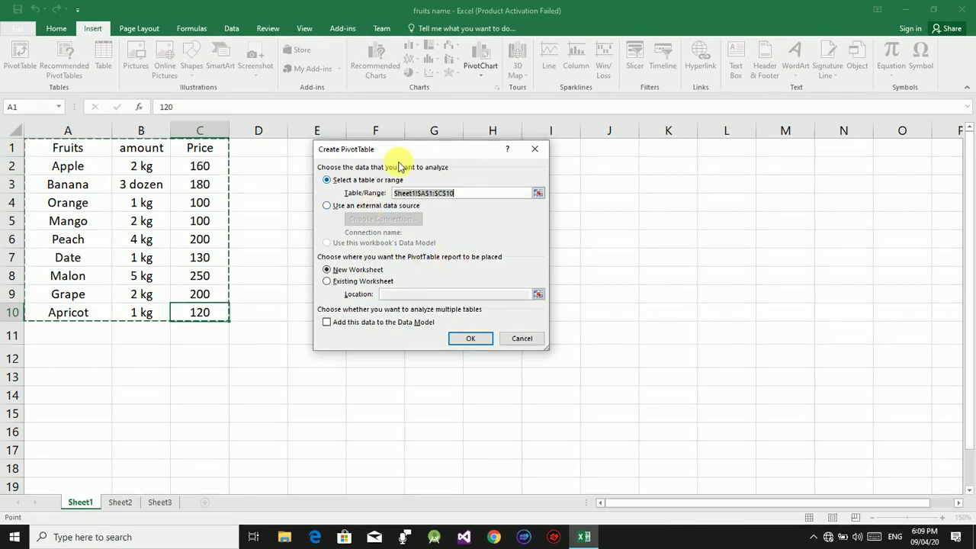
Move the Create PivotTable dialog aside and choose Existing Worksheet with location G4
{"action": "mouse_move", "coordinate": [422, 149]}
{"action": "left_mouse_down"}
{"action": "mouse_move", "coordinate": [702, 170]}
{"action": "mouse_move", "coordinate": [705, 158]}
{"action": "left_mouse_up"}
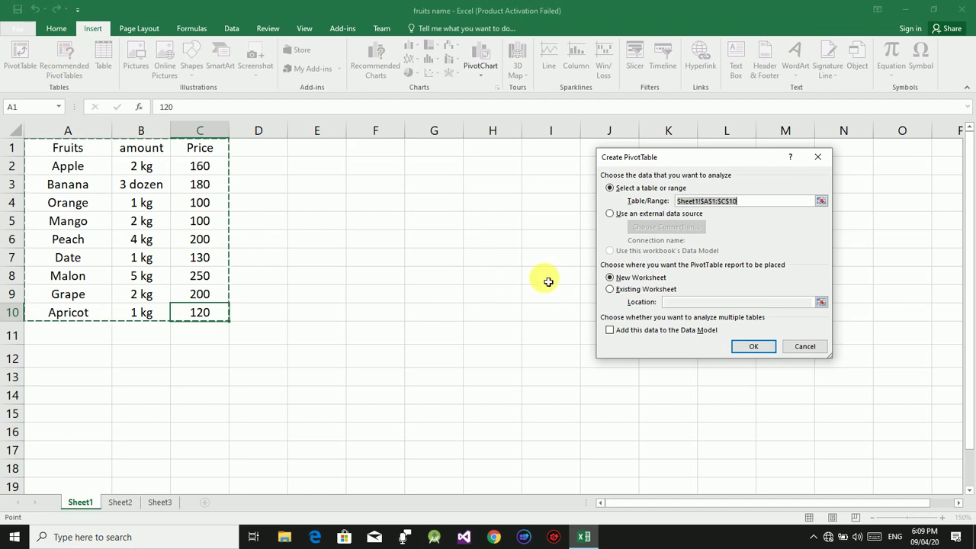
{"action": "left_click", "coordinate": [611, 291]}
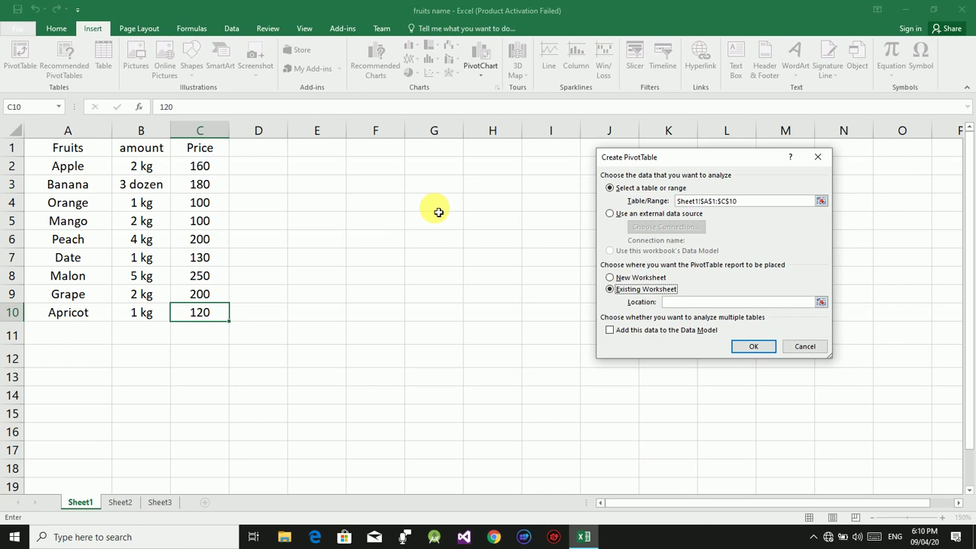
{"action": "left_click", "coordinate": [426, 211]}
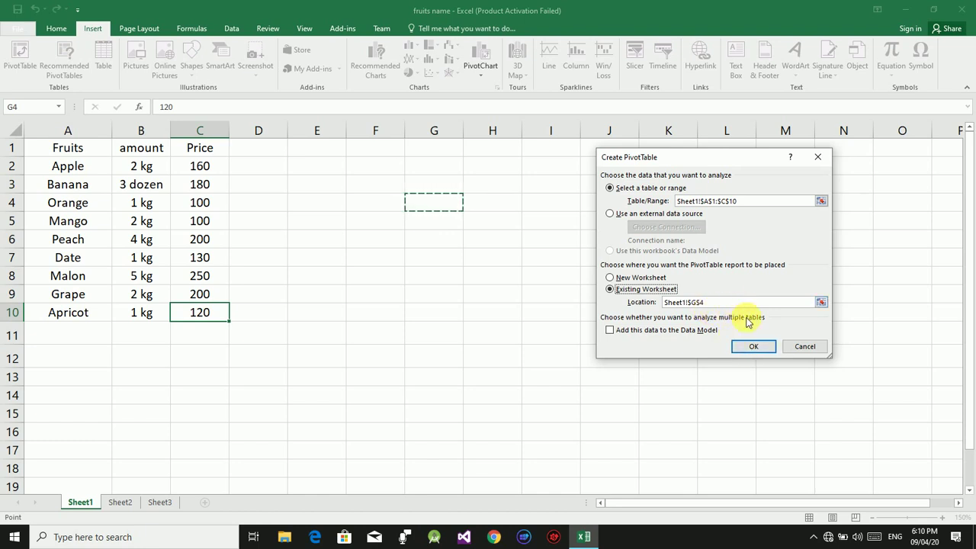
Confirm the dialog to place empty PivotTable4 at Sheet1!$G$4
{"action": "left_click", "coordinate": [751, 348]}
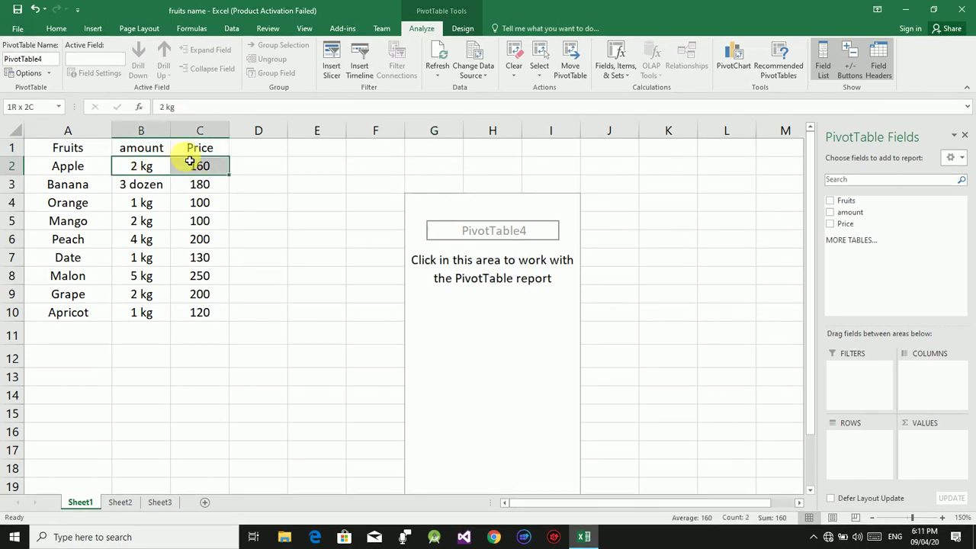
Add the Fruits, amount and Price fields so the pivot shows Sum of Price totalling 1440
{"action": "left_click_drag", "start_coordinate": [146, 166], "coordinate": [255, 148]}
{"action": "left_click", "coordinate": [256, 150]}
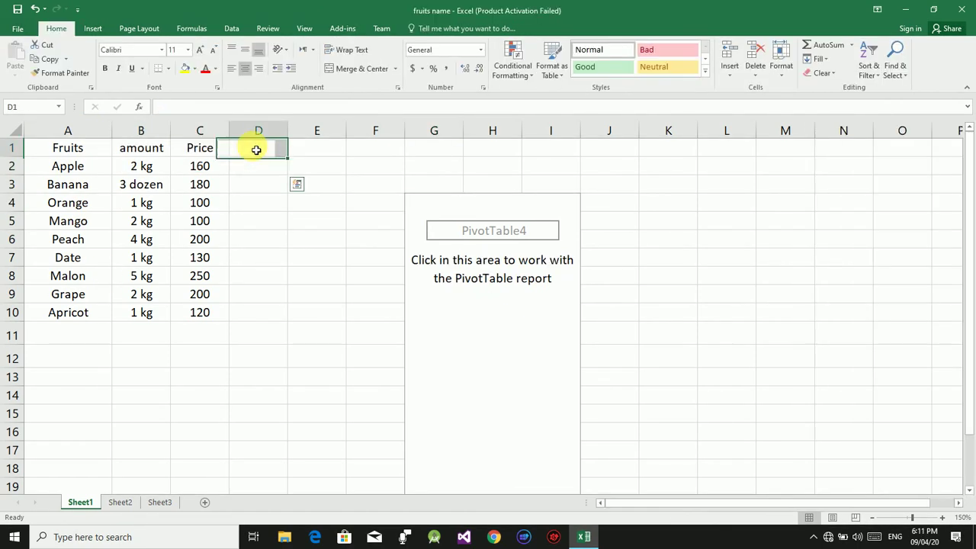
{"action": "left_click", "coordinate": [466, 275]}
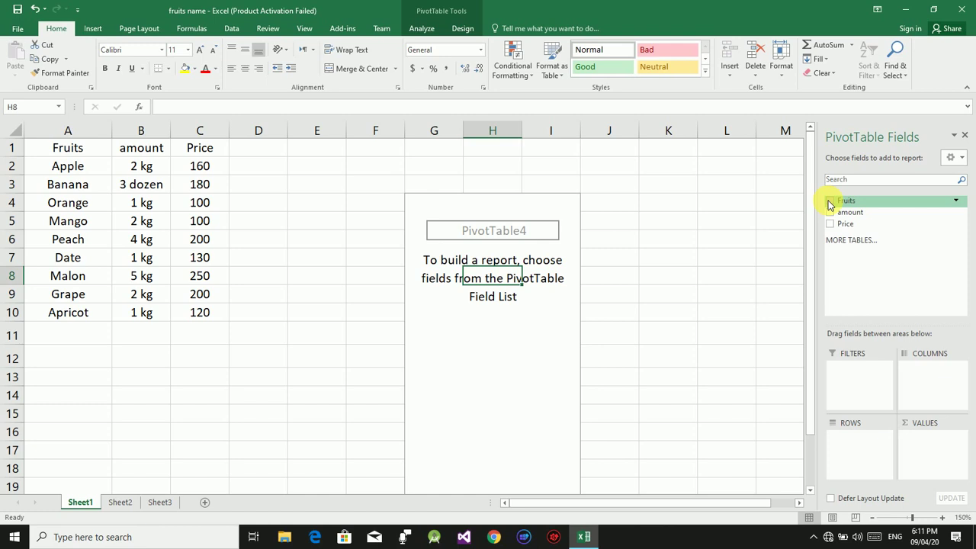
{"action": "left_click", "coordinate": [830, 202]}
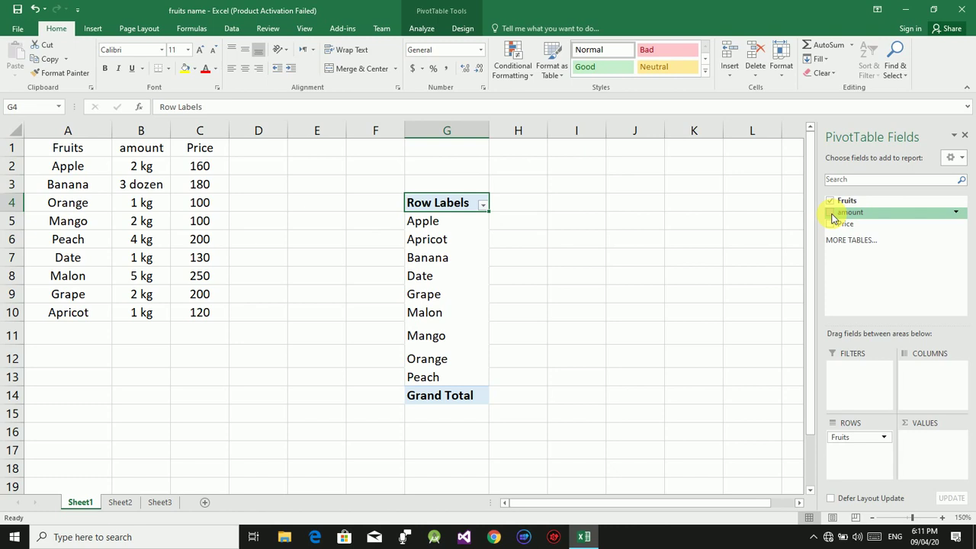
{"action": "left_click", "coordinate": [832, 217]}
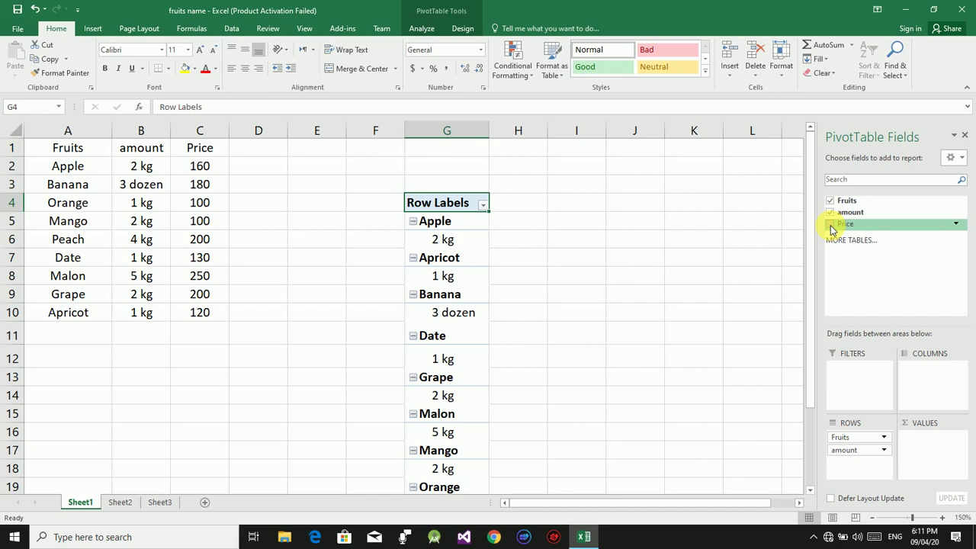
{"action": "left_click", "coordinate": [830, 224]}
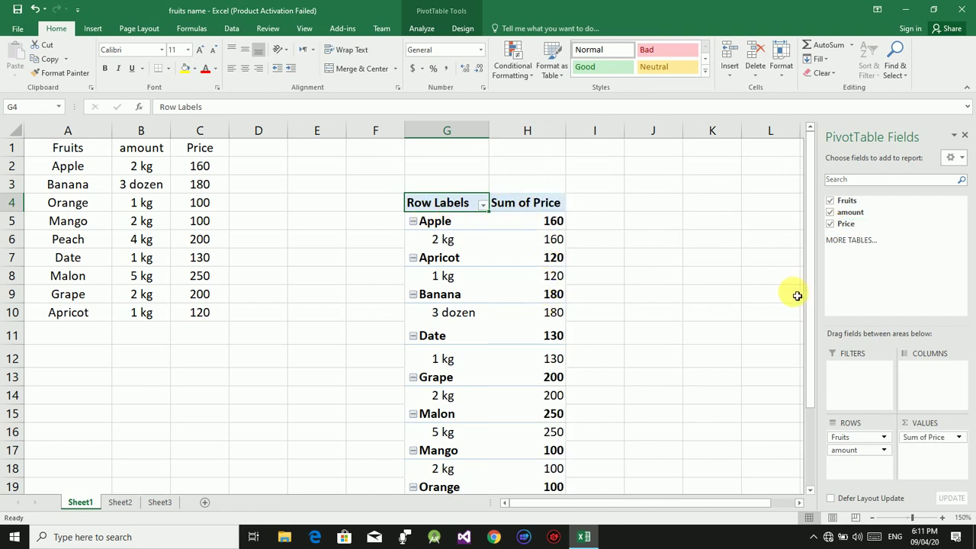
{"action": "left_click_drag", "start_coordinate": [811, 303], "coordinate": [811, 401]}
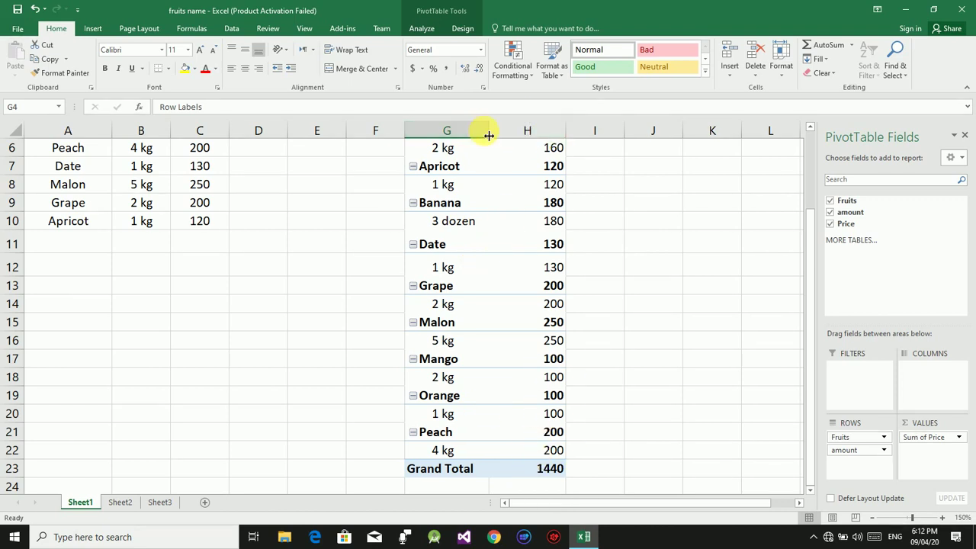
Widen column G to fit the pivot table's labels
{"action": "left_click_drag", "start_coordinate": [495, 136], "coordinate": [585, 137]}
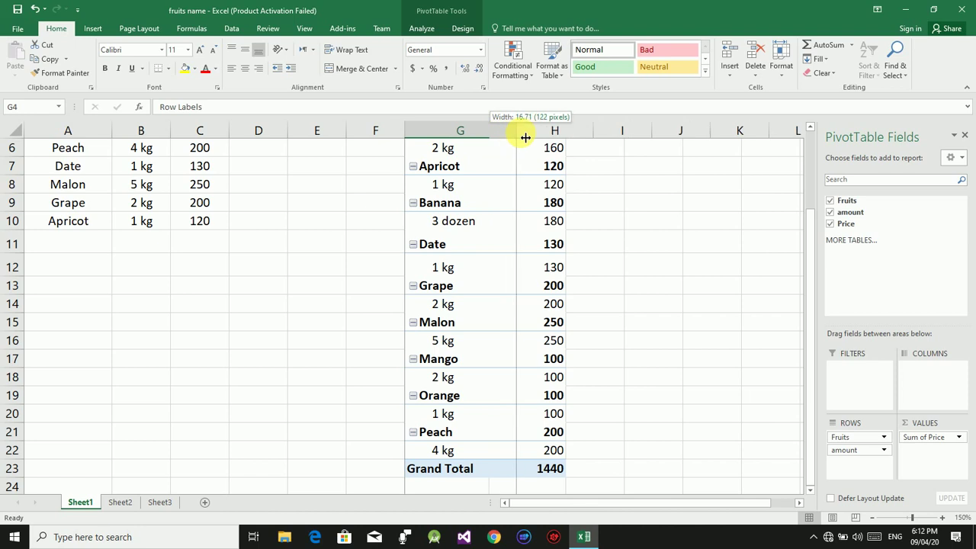
{"action": "left_click_drag", "start_coordinate": [586, 138], "coordinate": [585, 137]}
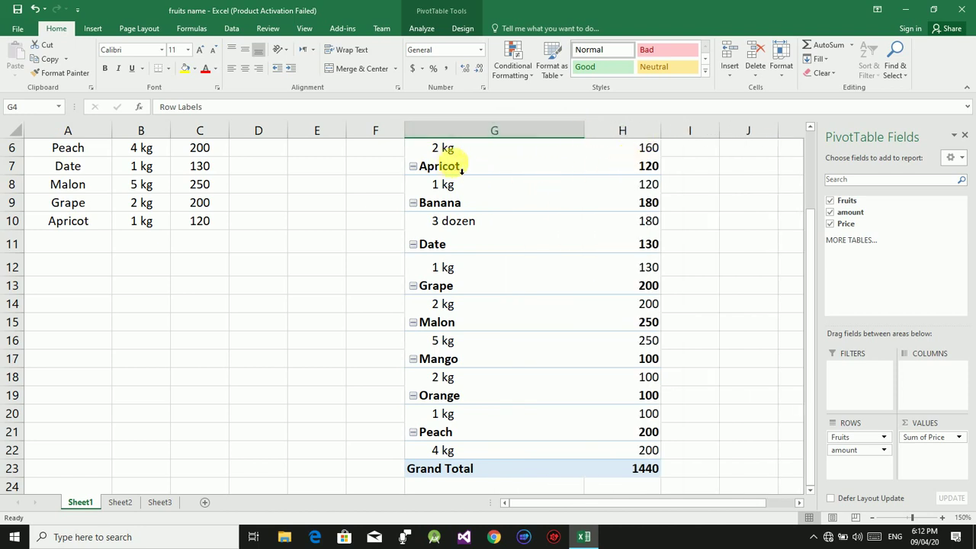
{"action": "left_click_drag", "start_coordinate": [811, 322], "coordinate": [811, 283]}
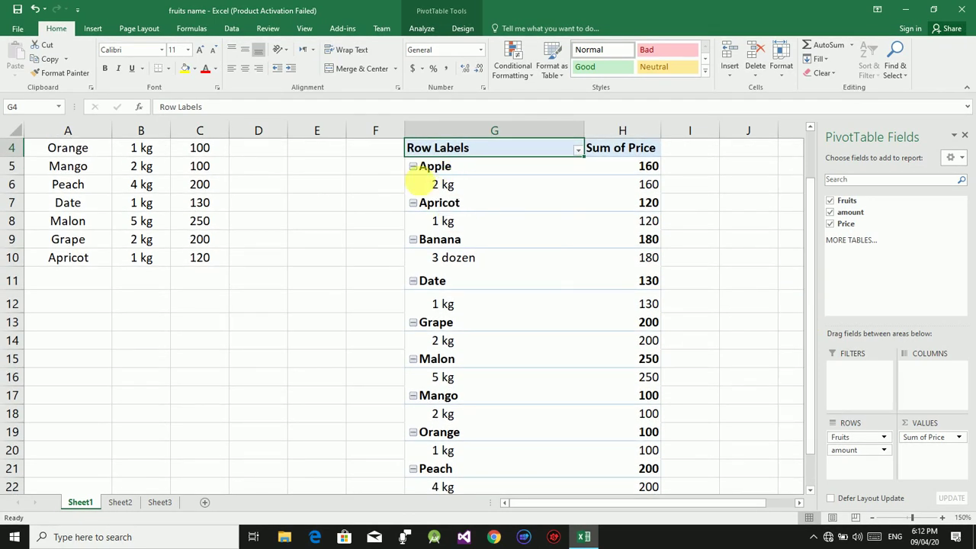
Collapse and re-expand the Apple and Apricot groups, then return to the Insert ribbon
{"action": "left_click", "coordinate": [413, 167]}
{"action": "left_click", "coordinate": [413, 167]}
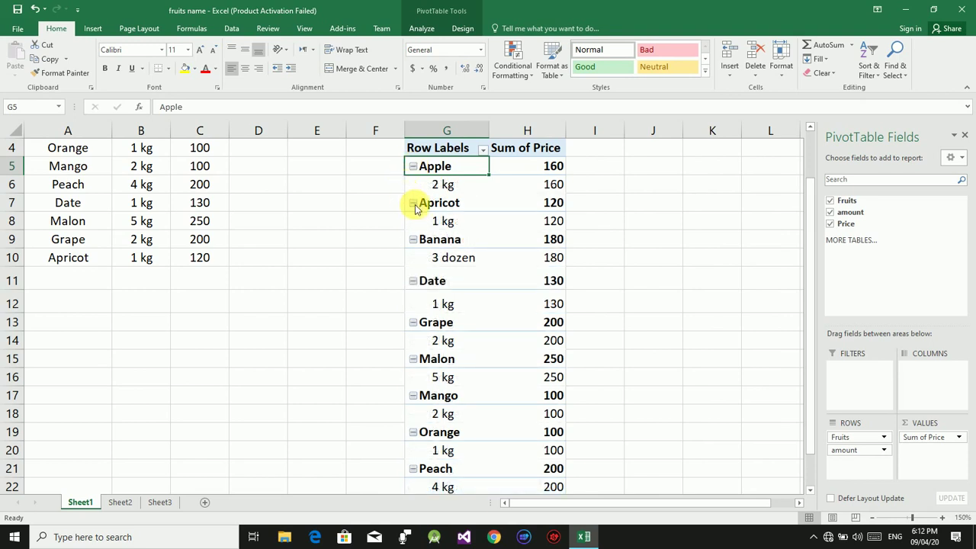
{"action": "left_click", "coordinate": [413, 204]}
{"action": "left_click", "coordinate": [414, 205]}
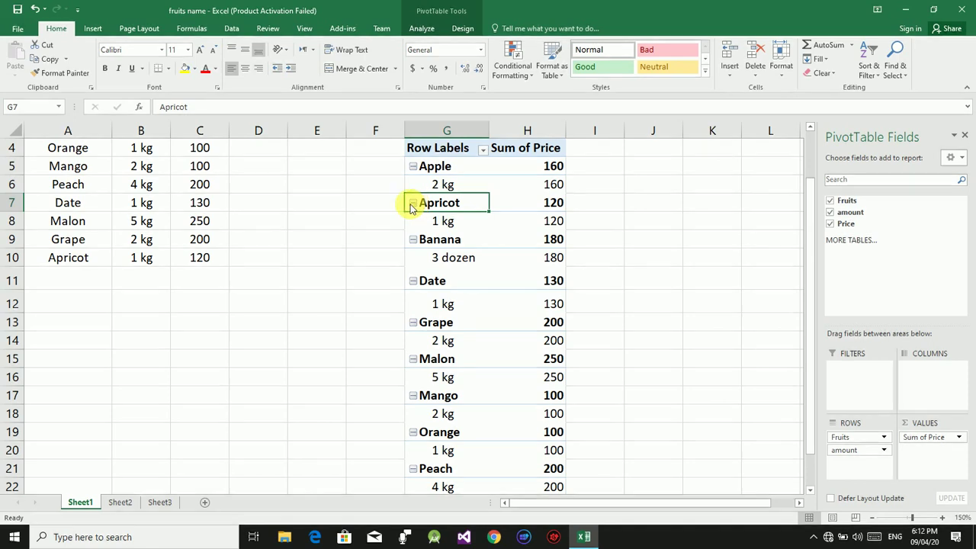
{"action": "left_click", "coordinate": [91, 29]}
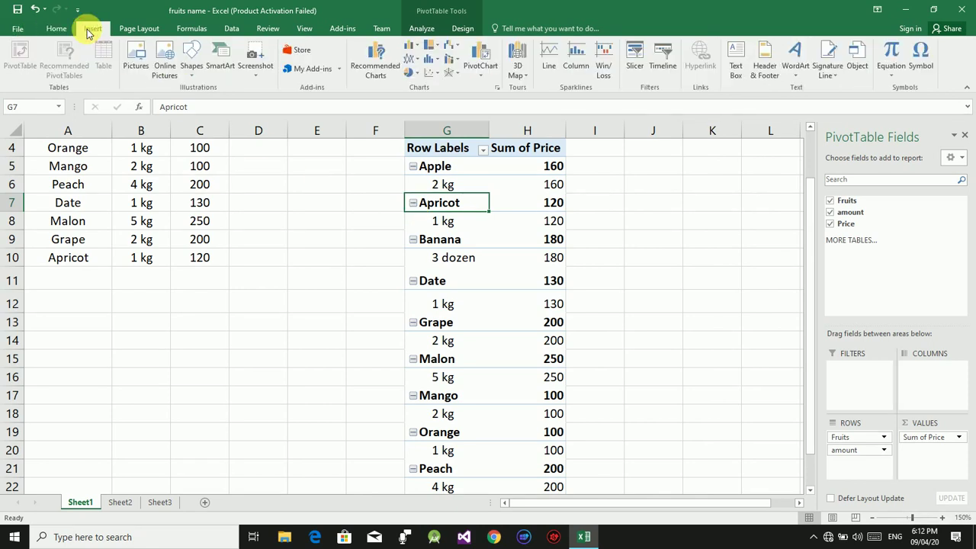
Select a cell in the fruit data and open Recommended PivotTables
{"action": "left_click", "coordinate": [471, 256]}
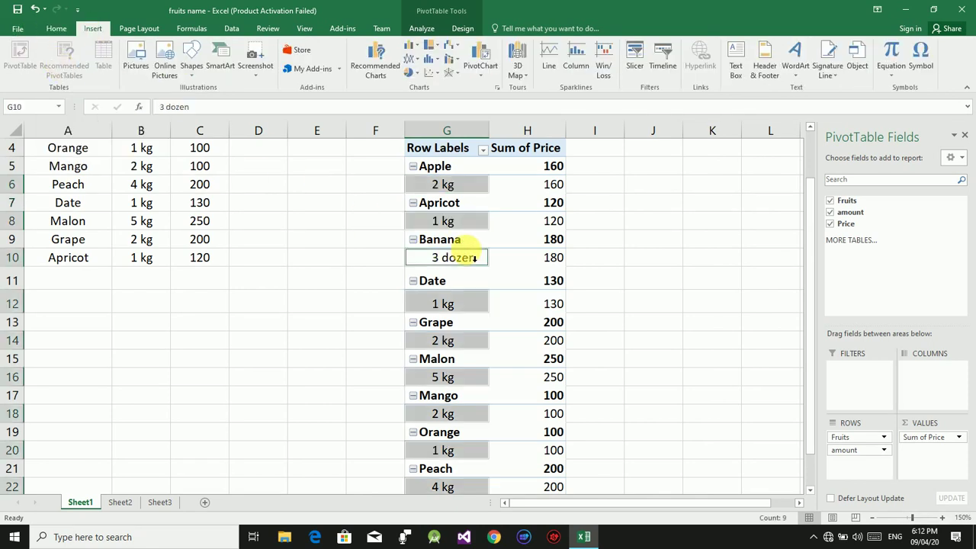
{"action": "left_click", "coordinate": [204, 244]}
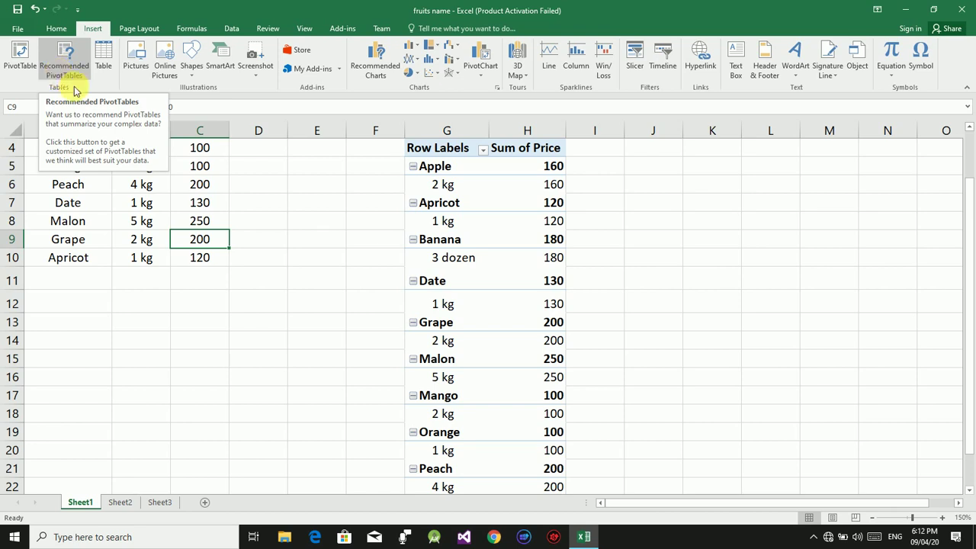
{"action": "left_click", "coordinate": [67, 62]}
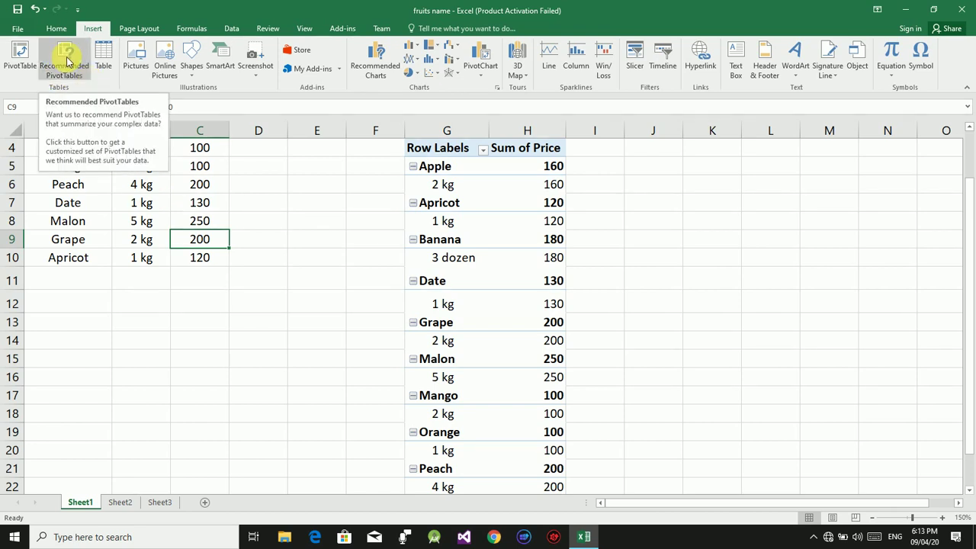
{"action": "left_click", "coordinate": [67, 61]}
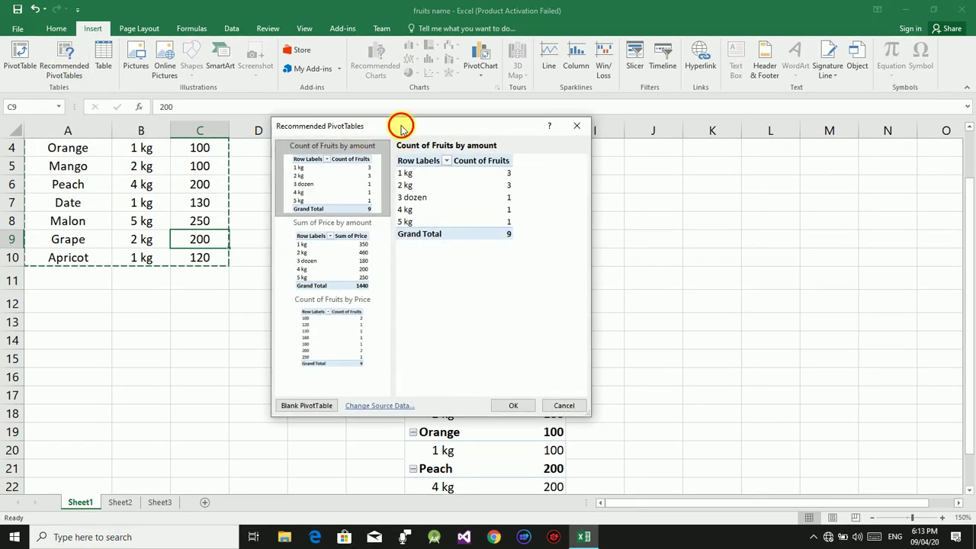
Drag the Recommended PivotTables dialog over the left side of the sheet
{"action": "left_click_drag", "start_coordinate": [400, 128], "coordinate": [207, 227]}
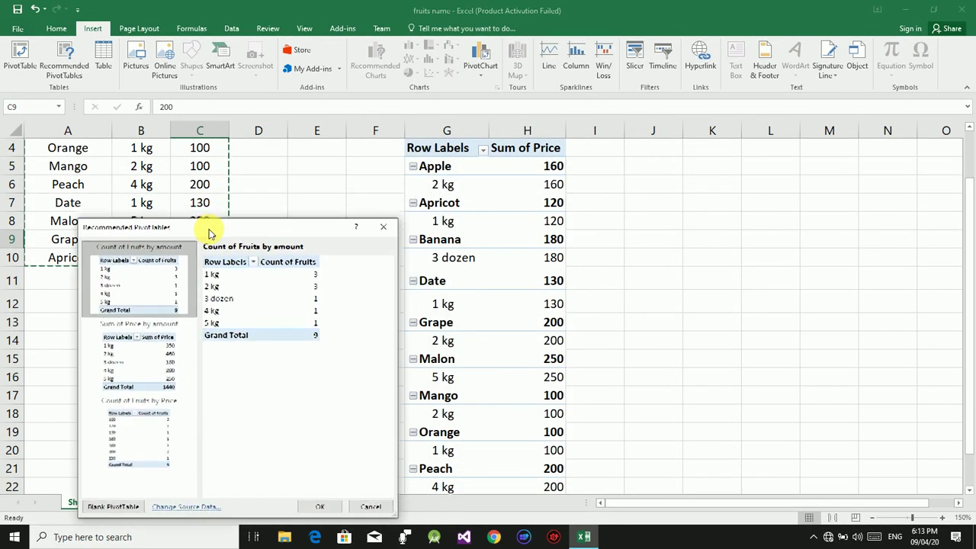
{"action": "left_click_drag", "start_coordinate": [208, 228], "coordinate": [243, 197]}
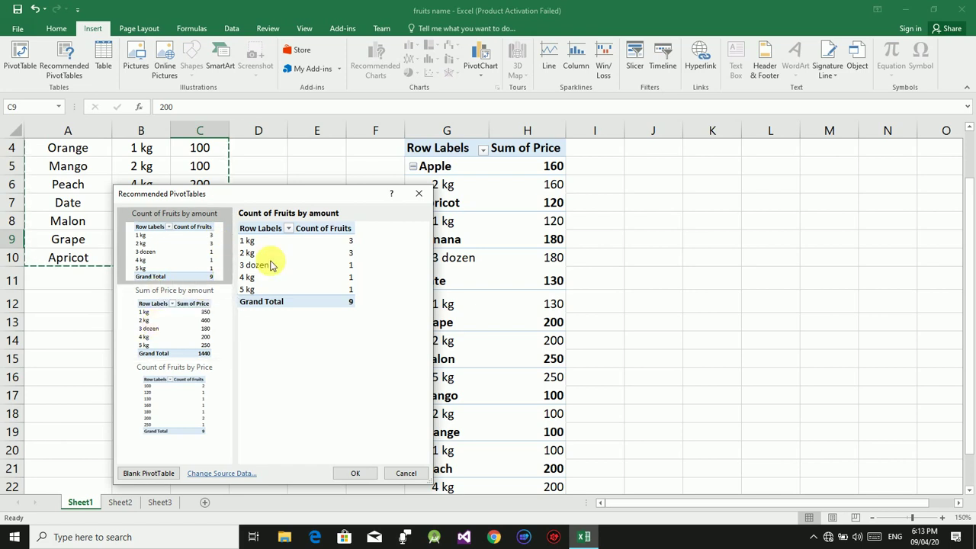
Preview Count of Fruits by Price, then pick Sum of Price by amount and confirm
{"action": "left_click", "coordinate": [169, 343]}
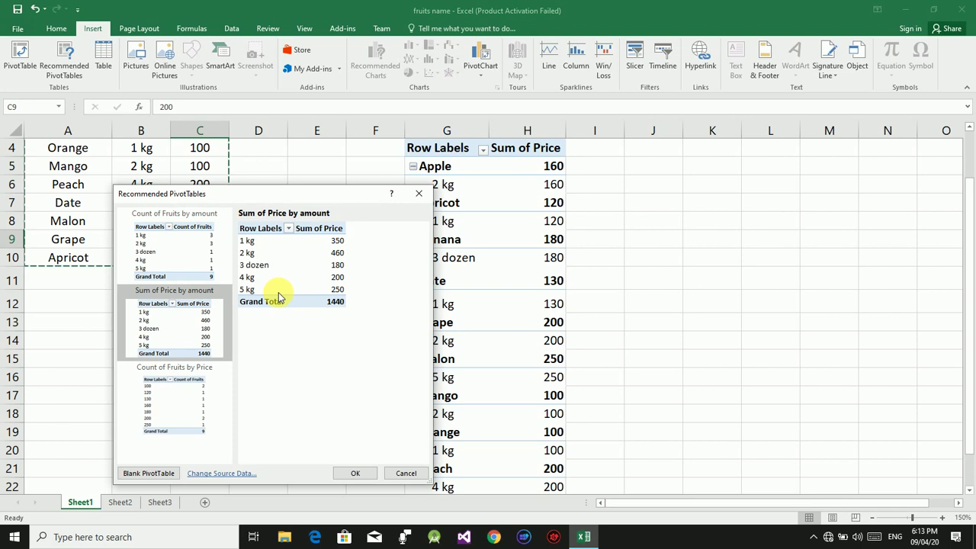
{"action": "left_click", "coordinate": [193, 401]}
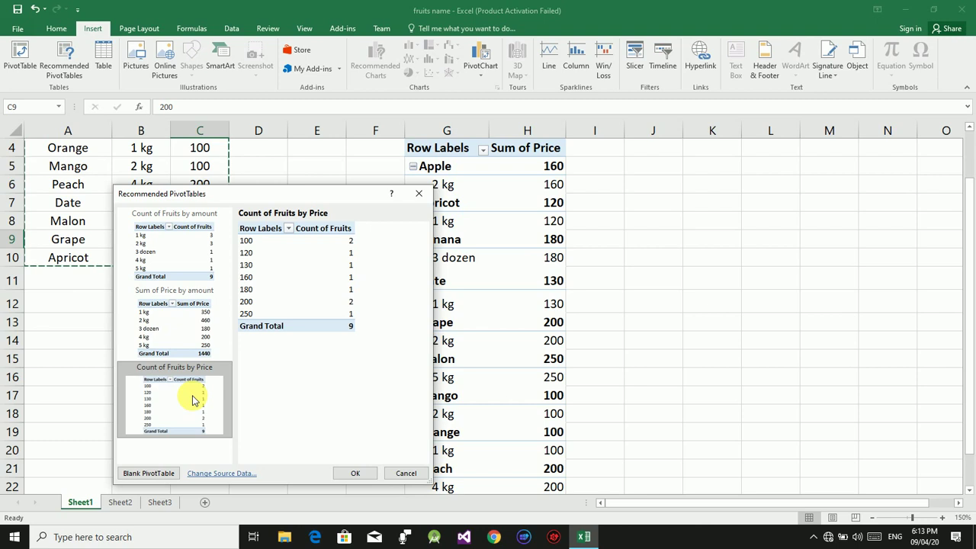
{"action": "left_click", "coordinate": [182, 324]}
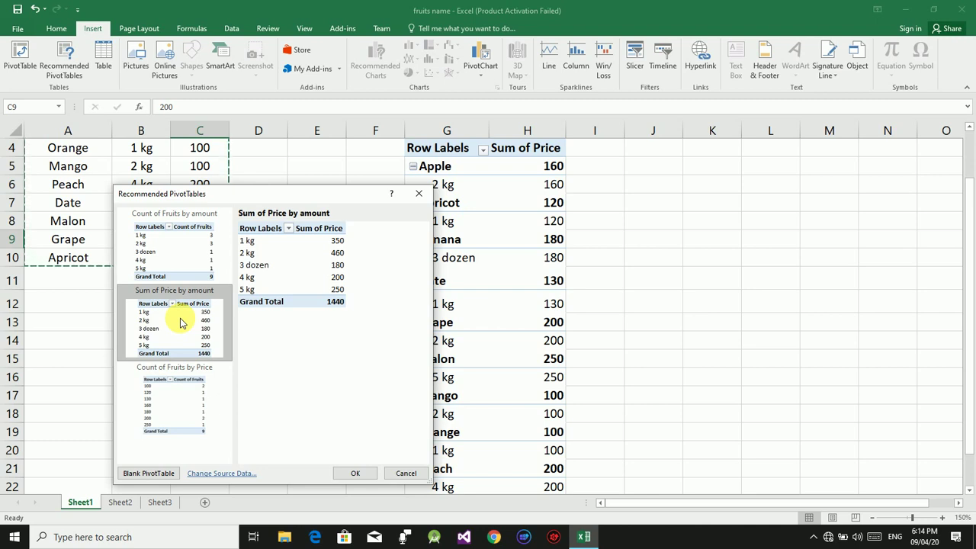
{"action": "left_click", "coordinate": [355, 474]}
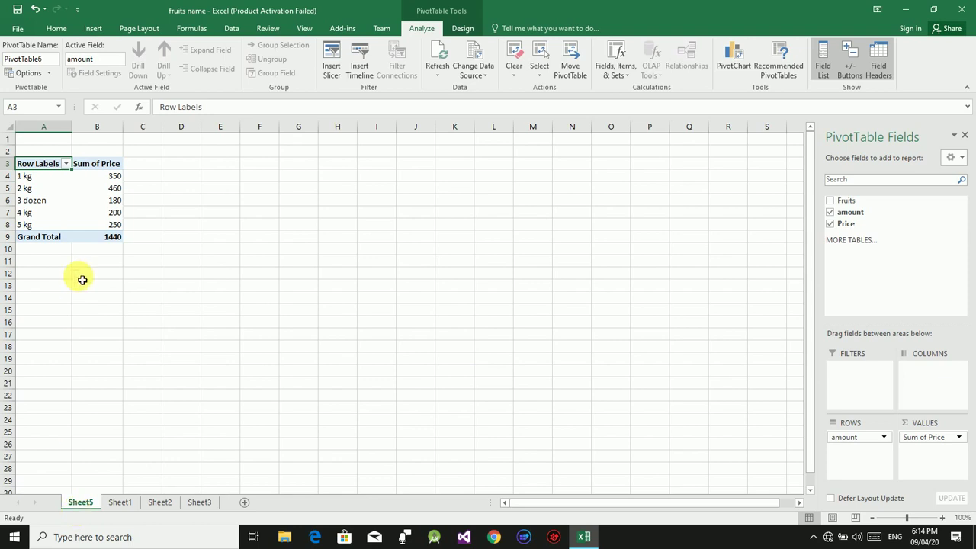
Check PivotTable6 on Sheet5: 1 kg 350, 2 kg 460, 3 dozen 180, 4 kg 200, 5 kg 250
{"action": "mouse_move", "coordinate": [77, 212]}
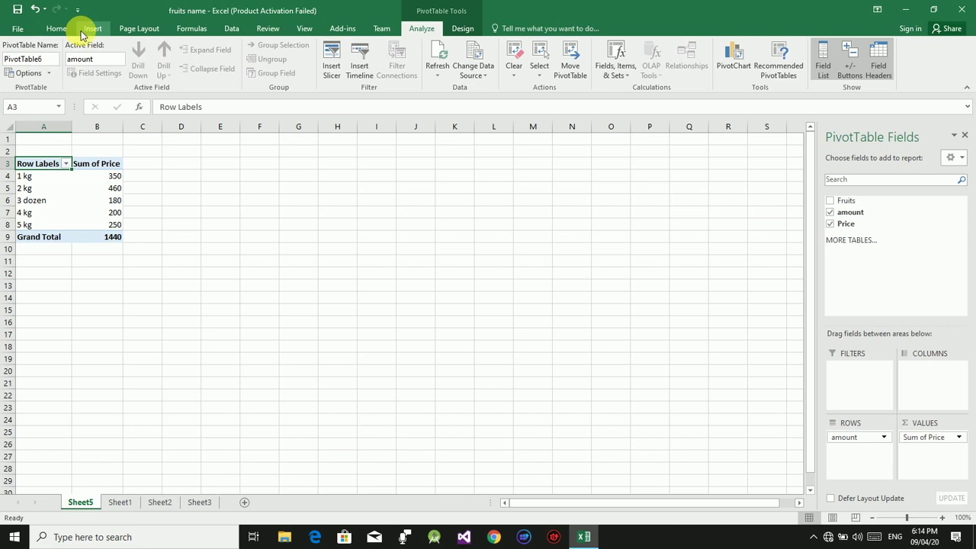
Delete the Sheet5 pivot sheet and confirm the permanent deletion, leaving Sheet1–Sheet3
{"action": "left_click", "coordinate": [92, 29]}
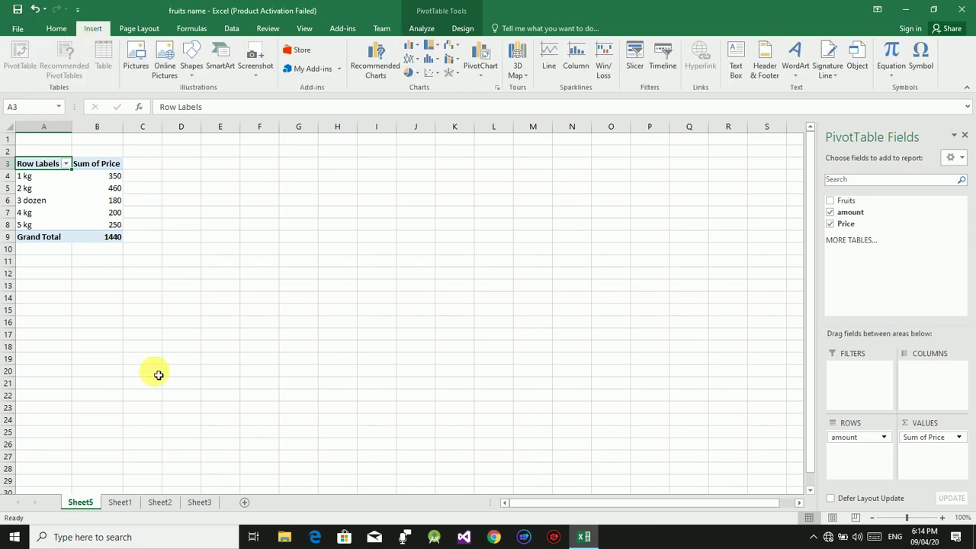
{"action": "right_click", "coordinate": [81, 502]}
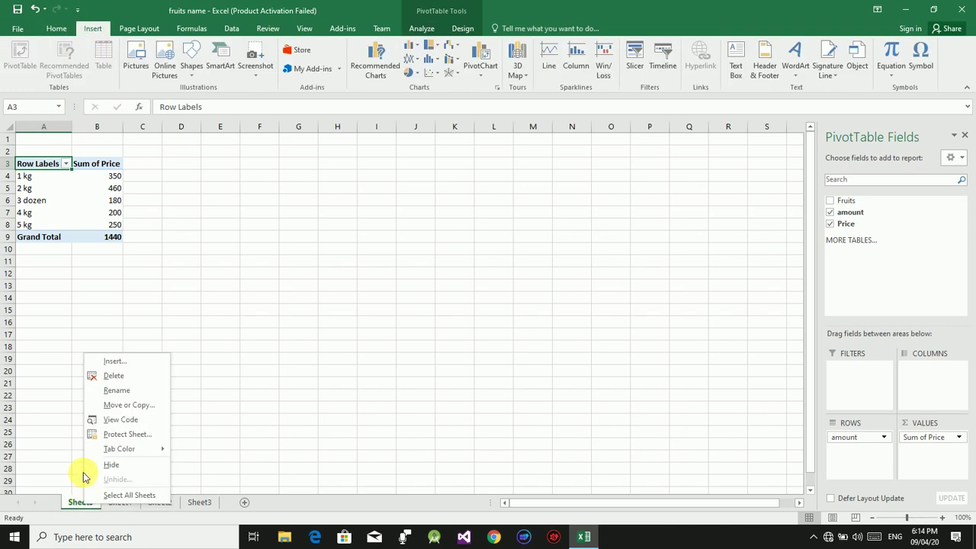
{"action": "left_click", "coordinate": [105, 376]}
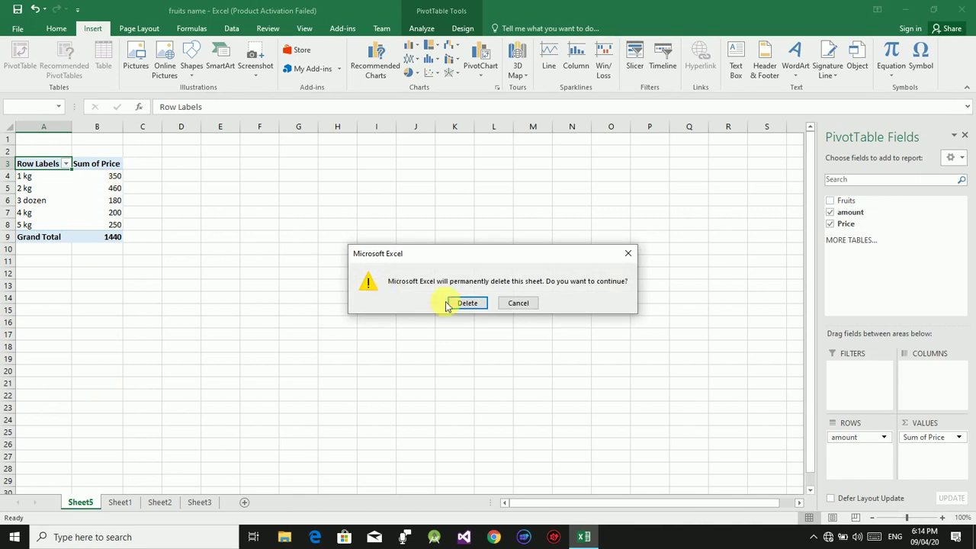
{"action": "left_click", "coordinate": [464, 304]}
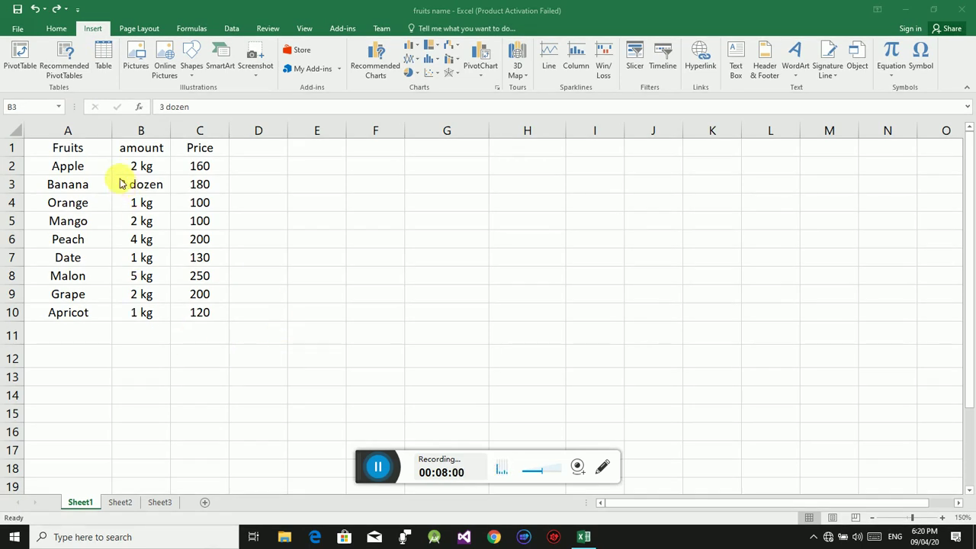
Convert the fruit range A1:C10 into a table with headers, creating Table7
{"action": "left_click", "coordinate": [103, 62]}
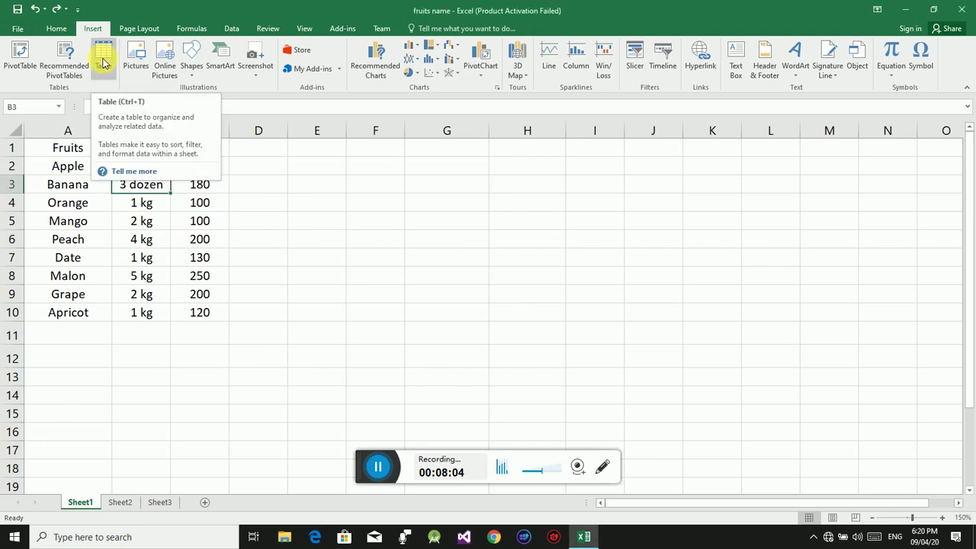
{"action": "left_click", "coordinate": [246, 221]}
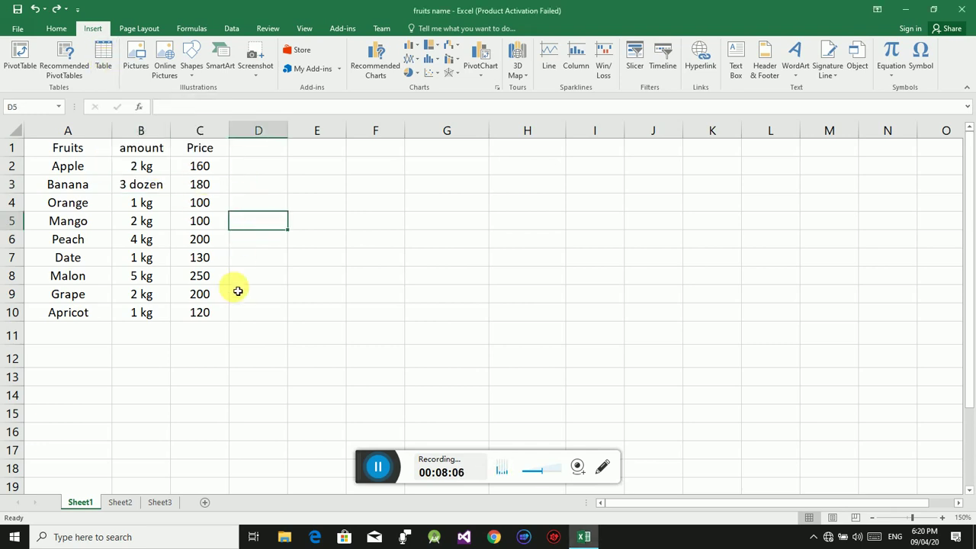
{"action": "mouse_move", "coordinate": [214, 314]}
{"action": "left_mouse_down"}
{"action": "mouse_move", "coordinate": [3, 166]}
{"action": "mouse_move", "coordinate": [11, 141]}
{"action": "left_mouse_up"}
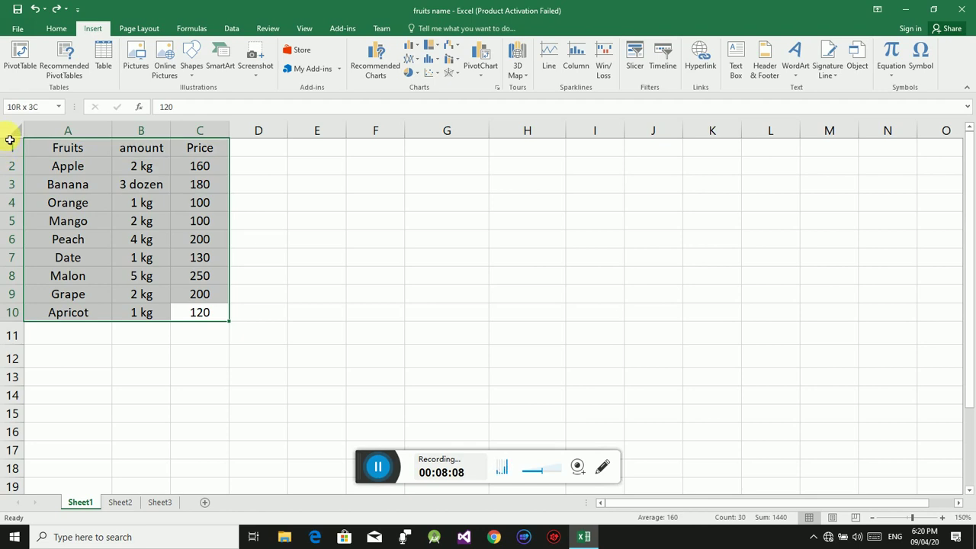
{"action": "left_click", "coordinate": [102, 67]}
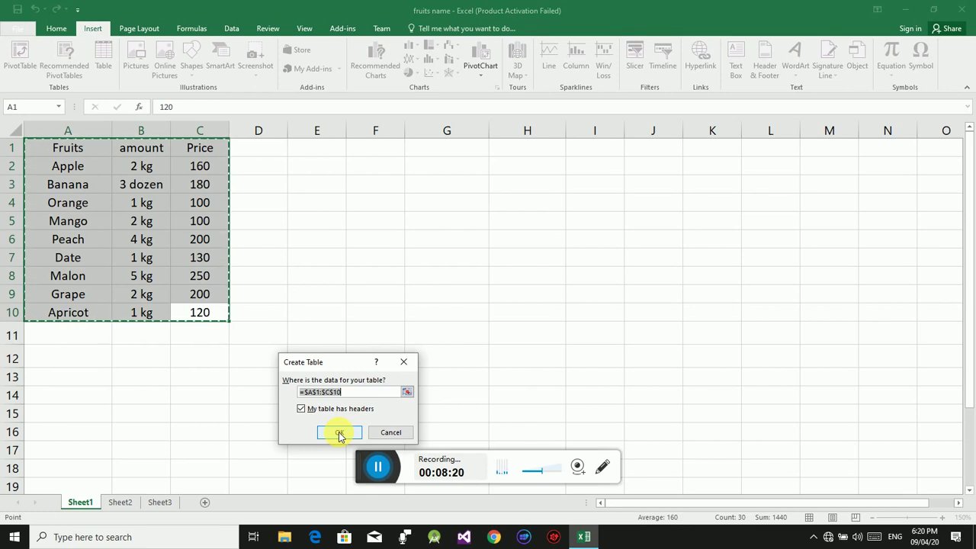
{"action": "left_click", "coordinate": [340, 433]}
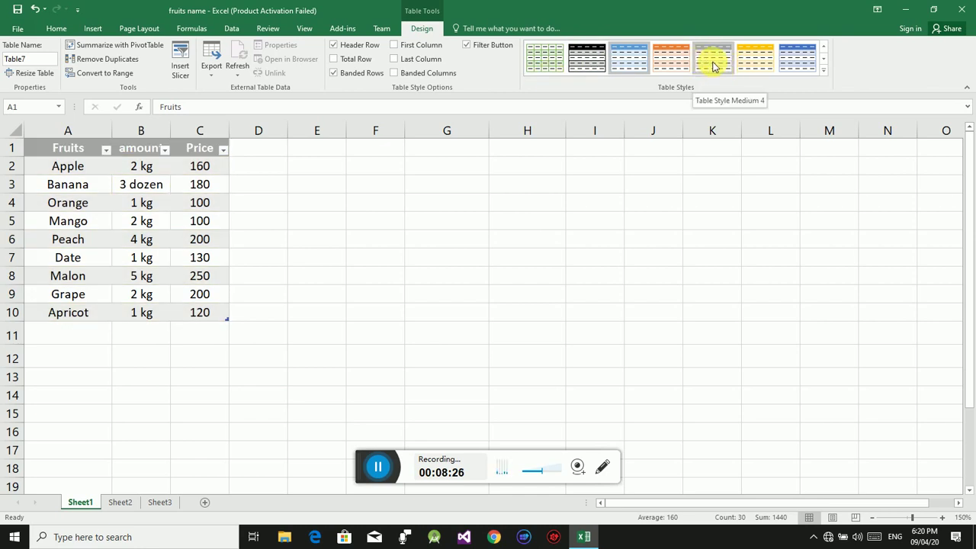
Apply the blue medium table style and open the Fruits column's filter list
{"action": "left_click", "coordinate": [824, 69]}
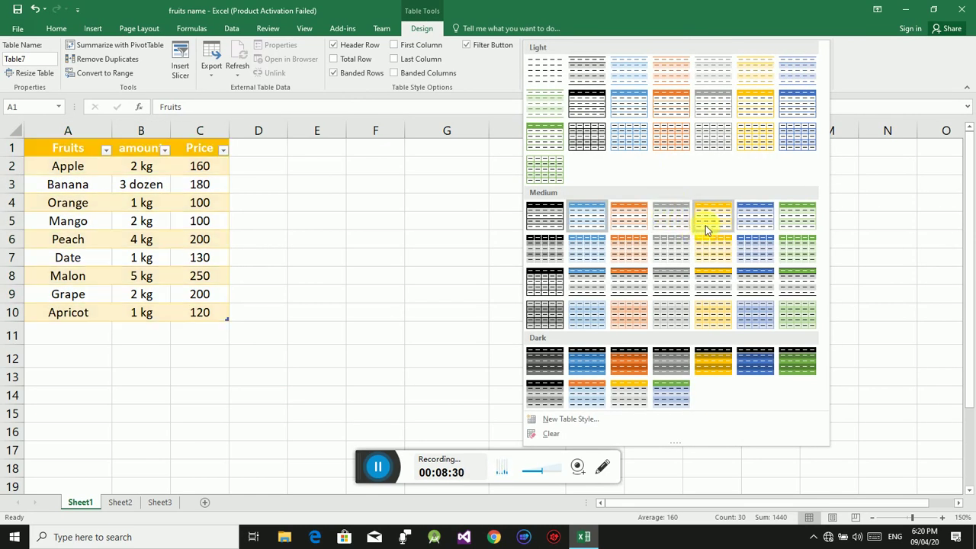
{"action": "left_click", "coordinate": [757, 255]}
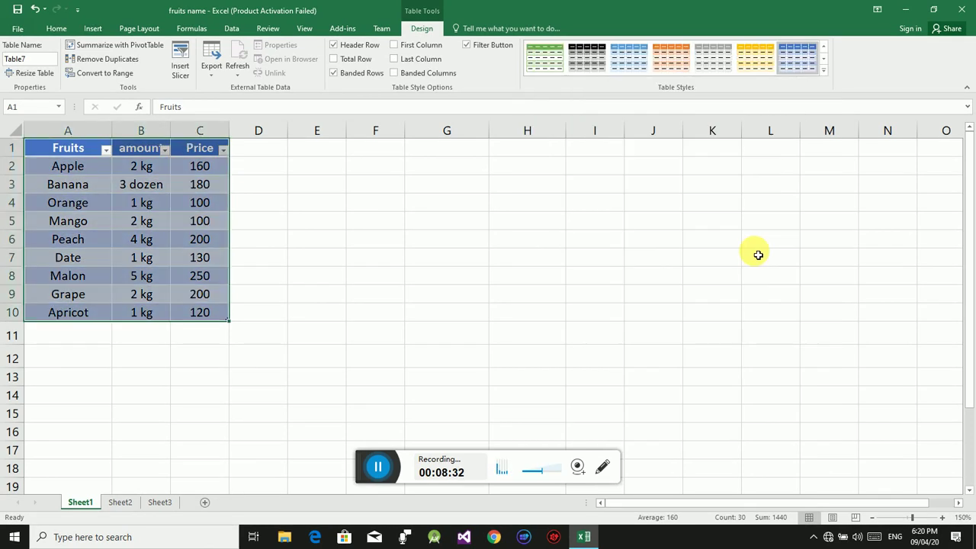
{"action": "left_click", "coordinate": [107, 151]}
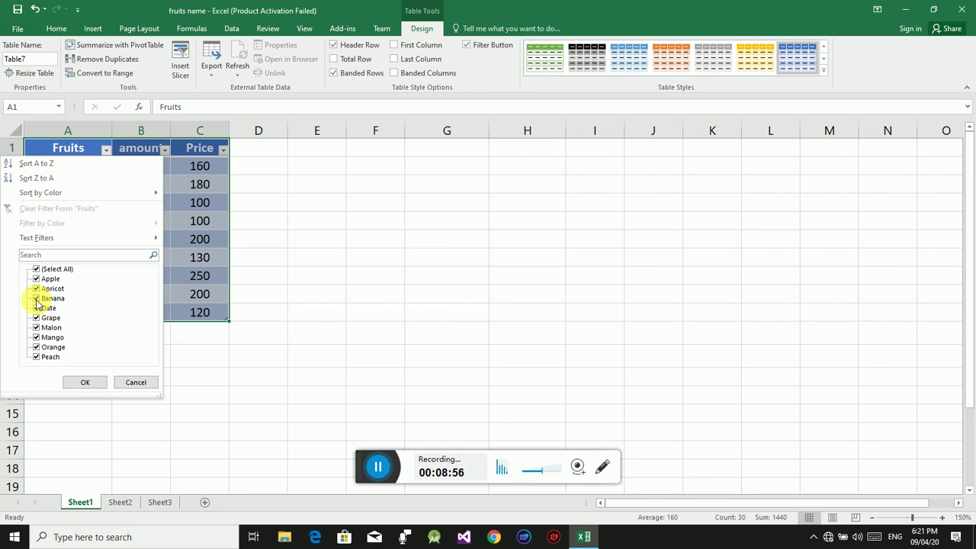
{"action": "left_click", "coordinate": [36, 299]}
{"action": "left_click", "coordinate": [85, 382]}
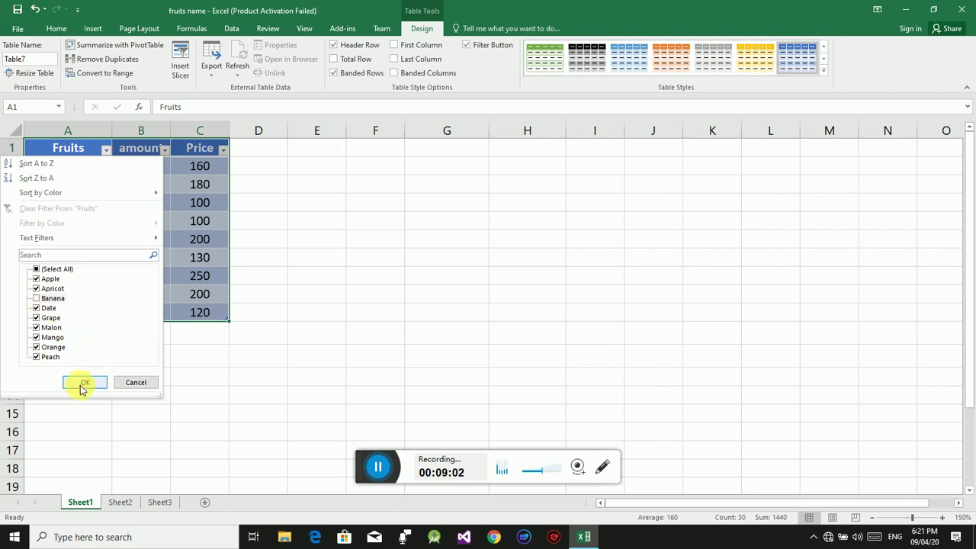
{"action": "left_click", "coordinate": [85, 382]}
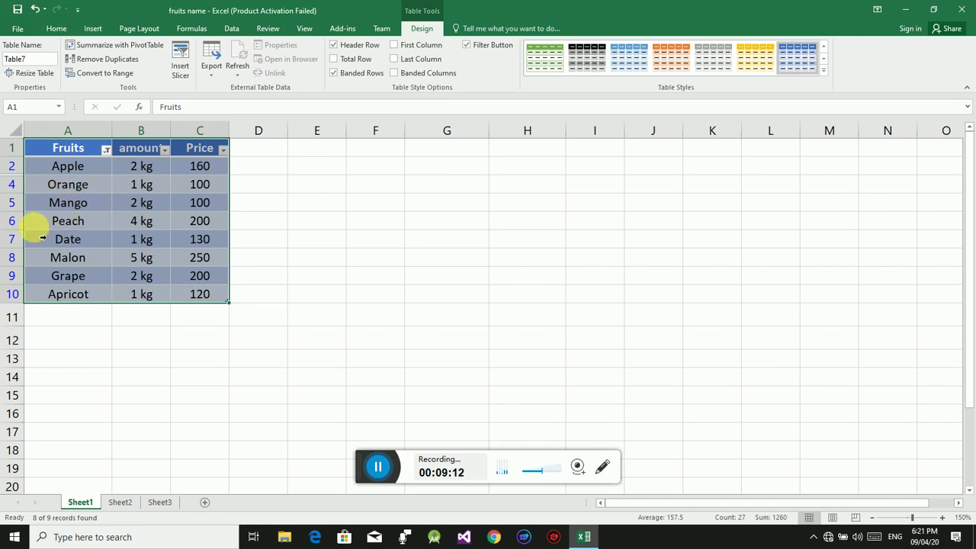
{"action": "key", "text": "ctrl+z"}
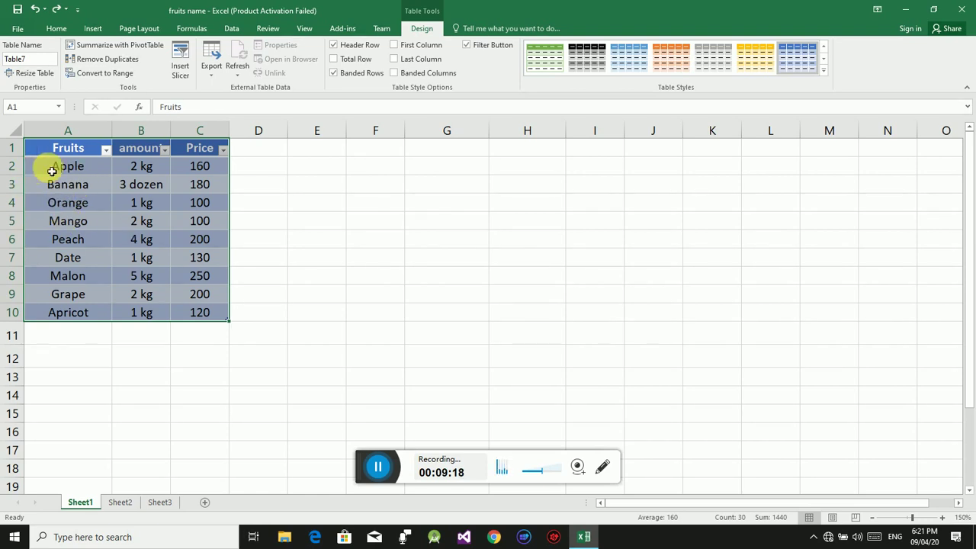
{"action": "left_click", "coordinate": [106, 151]}
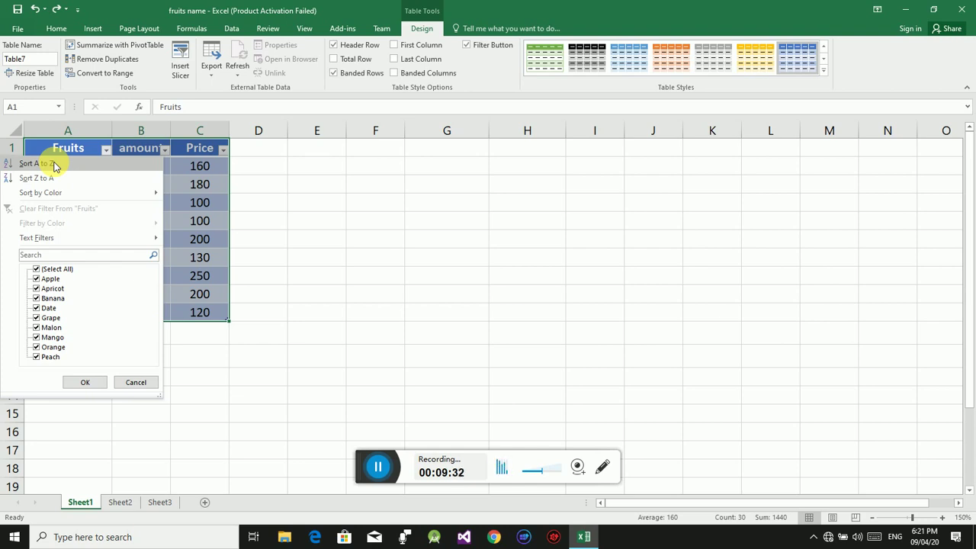
Sort Fruits A to Z, then sort the rows by amount in descending order
{"action": "left_click", "coordinate": [55, 165]}
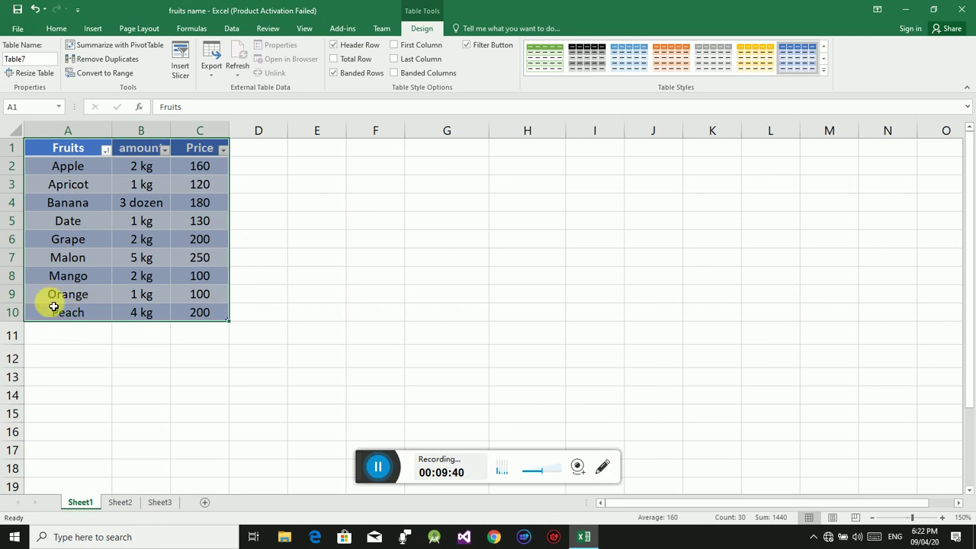
{"action": "left_click", "coordinate": [165, 151]}
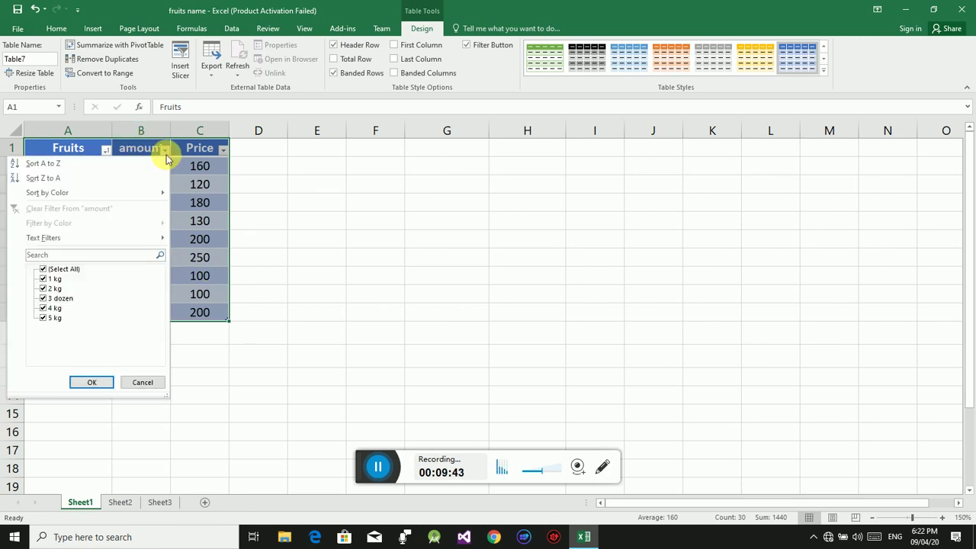
{"action": "left_click", "coordinate": [84, 164]}
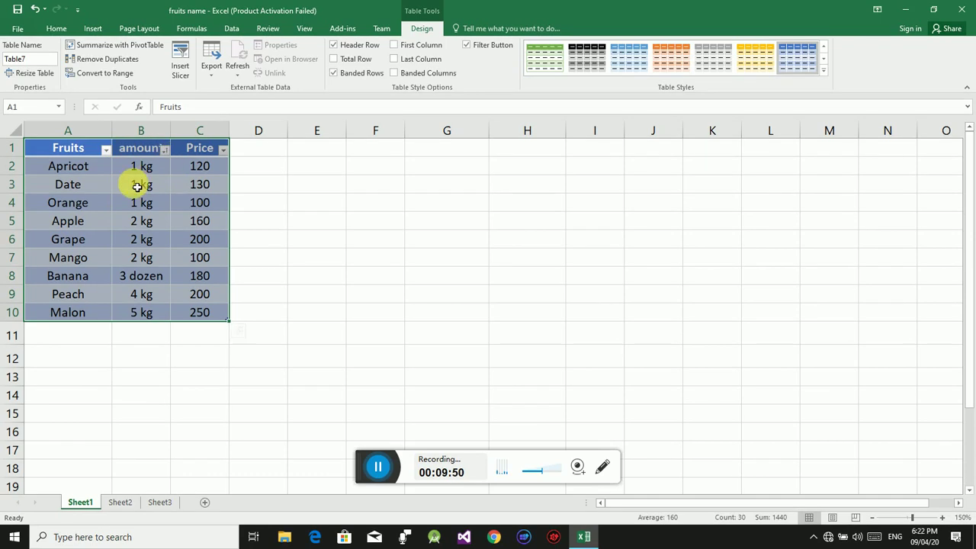
{"action": "left_click", "coordinate": [165, 151]}
{"action": "left_click", "coordinate": [80, 178]}
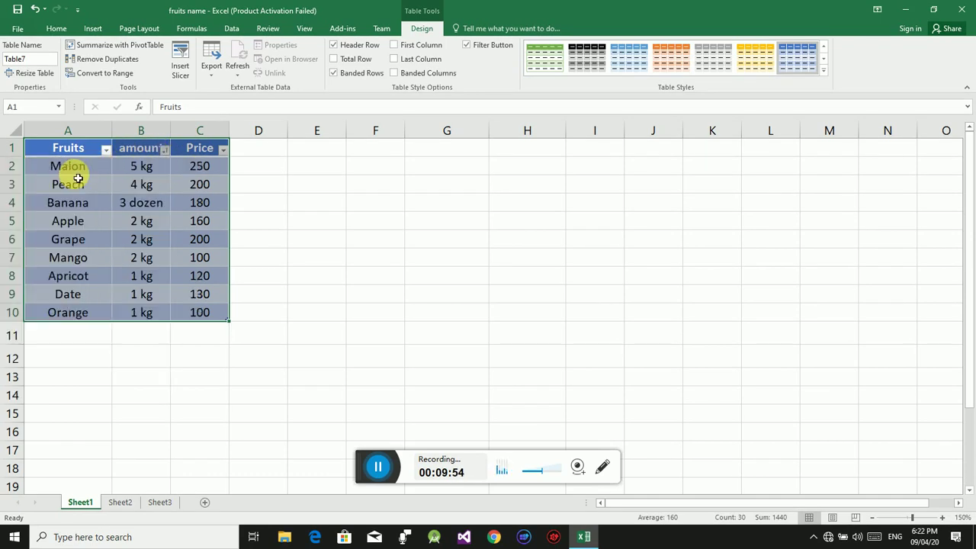
{"action": "left_click", "coordinate": [223, 150]}
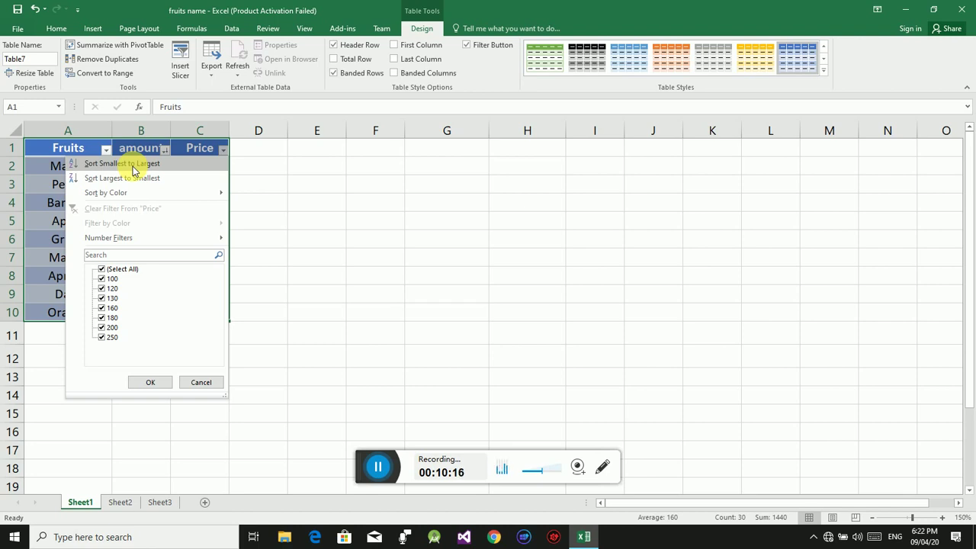
Sort the table by Price largest to smallest, from Malon at 250 down to 100
{"action": "left_click", "coordinate": [134, 165]}
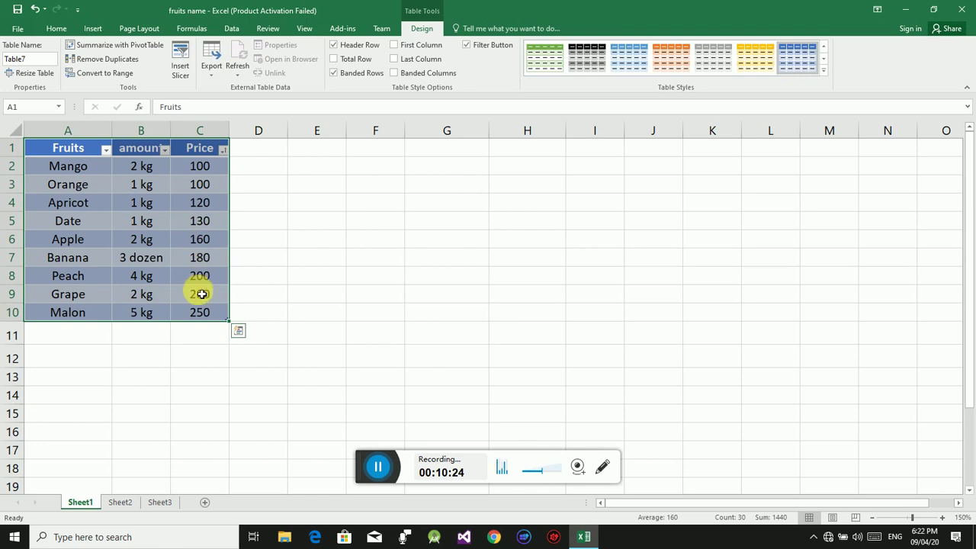
{"action": "left_click", "coordinate": [222, 150]}
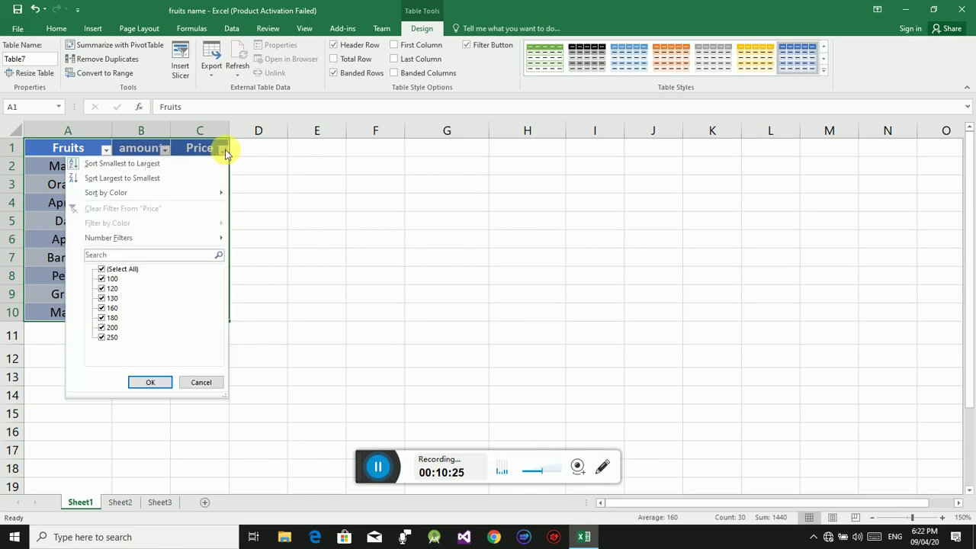
{"action": "left_click", "coordinate": [140, 178]}
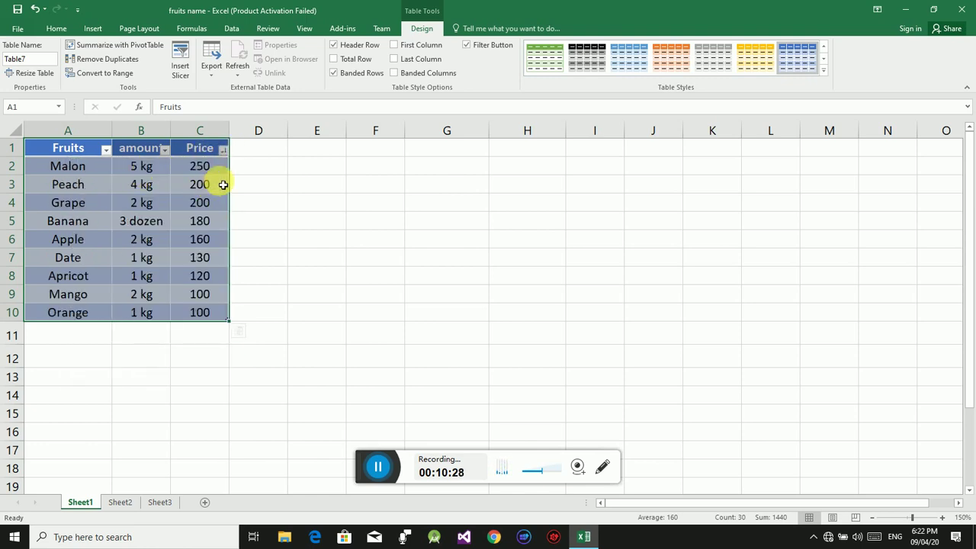
{"action": "left_click", "coordinate": [224, 151]}
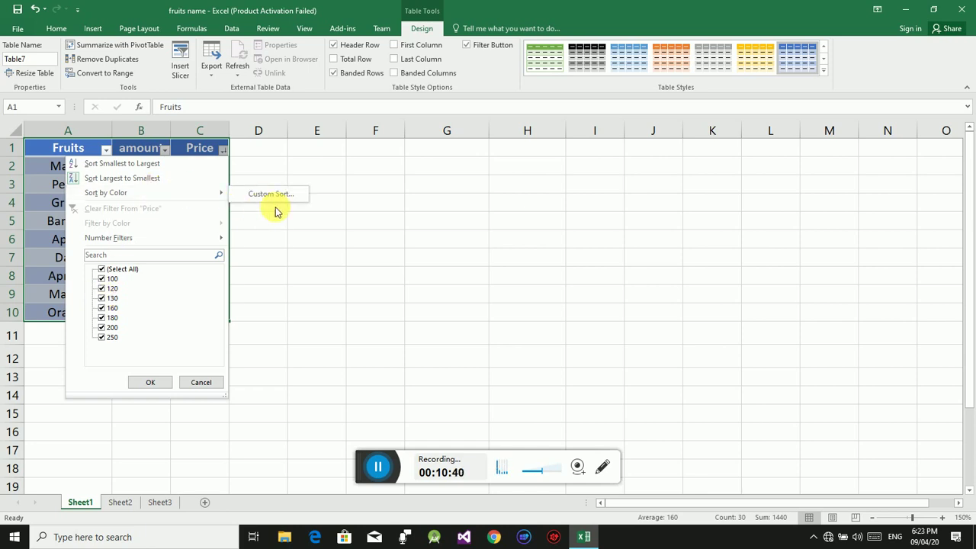
{"action": "left_click", "coordinate": [242, 213]}
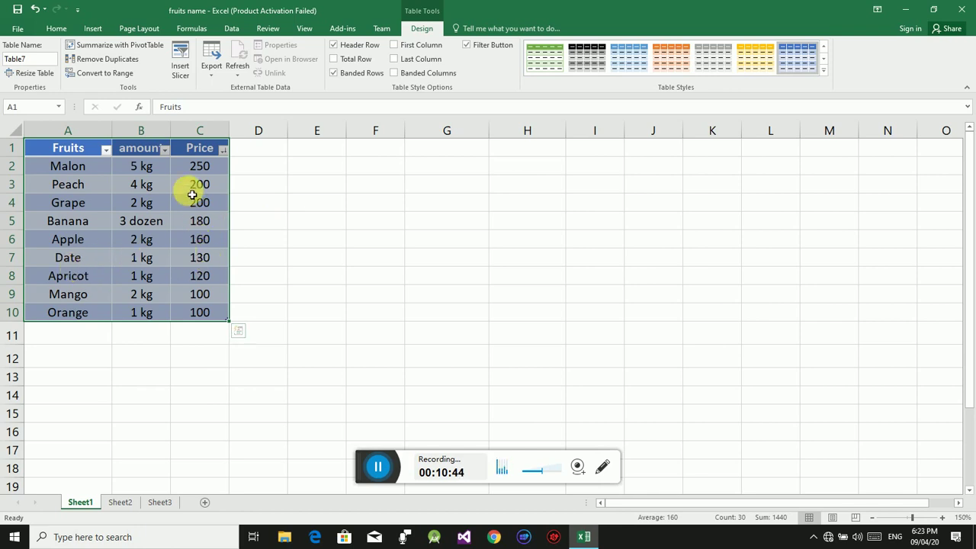
Filter out price 130 so the Dates row is hidden, leaving 8 of 9 fruits
{"action": "left_click", "coordinate": [225, 155]}
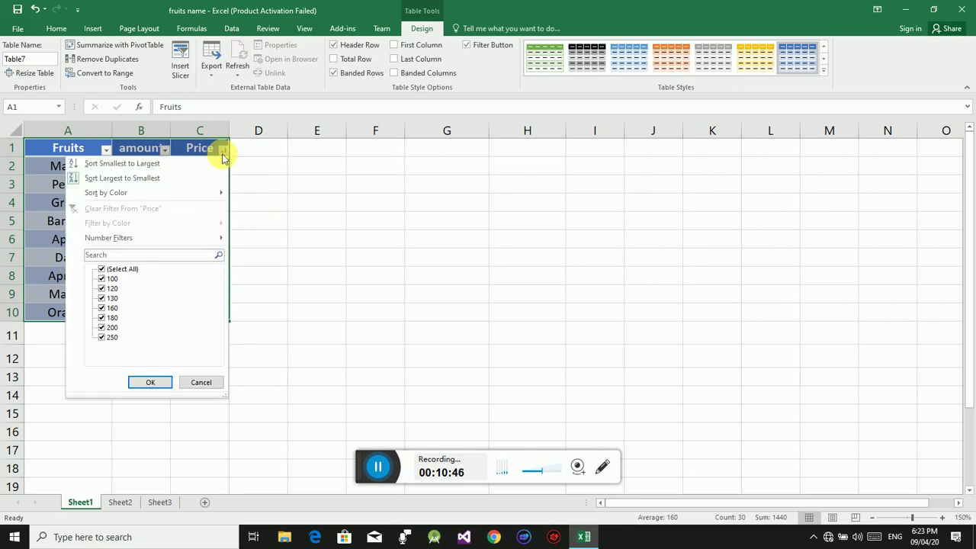
{"action": "left_click", "coordinate": [103, 299]}
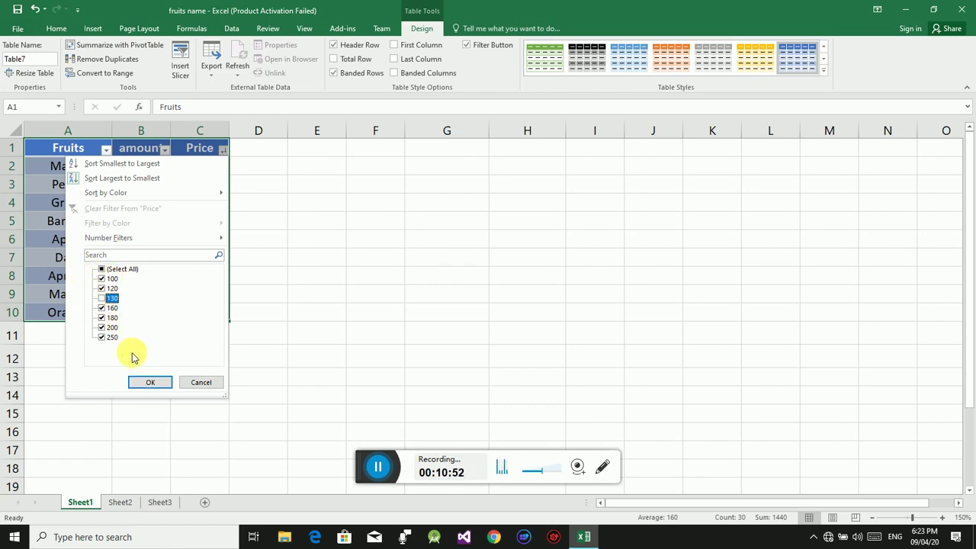
{"action": "left_click", "coordinate": [152, 383]}
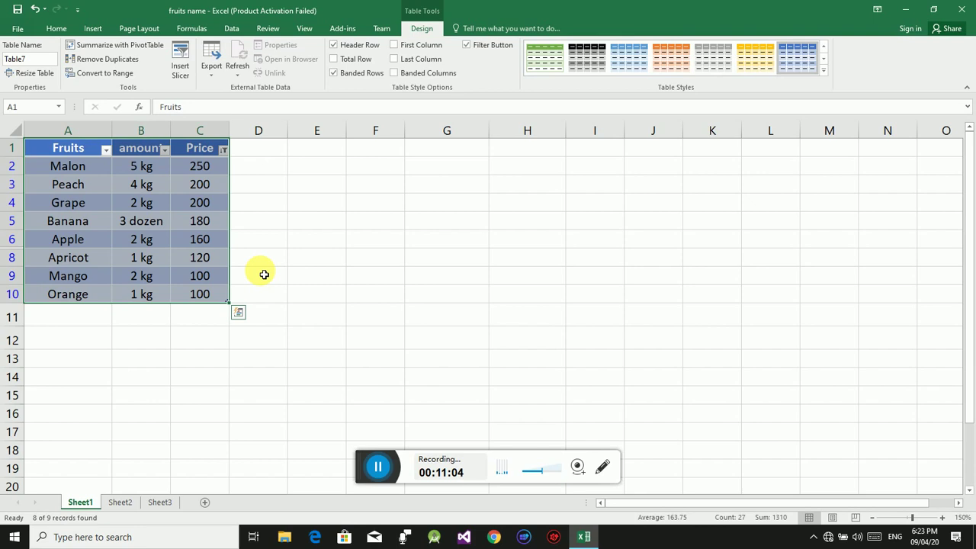
{"action": "left_click", "coordinate": [90, 29]}
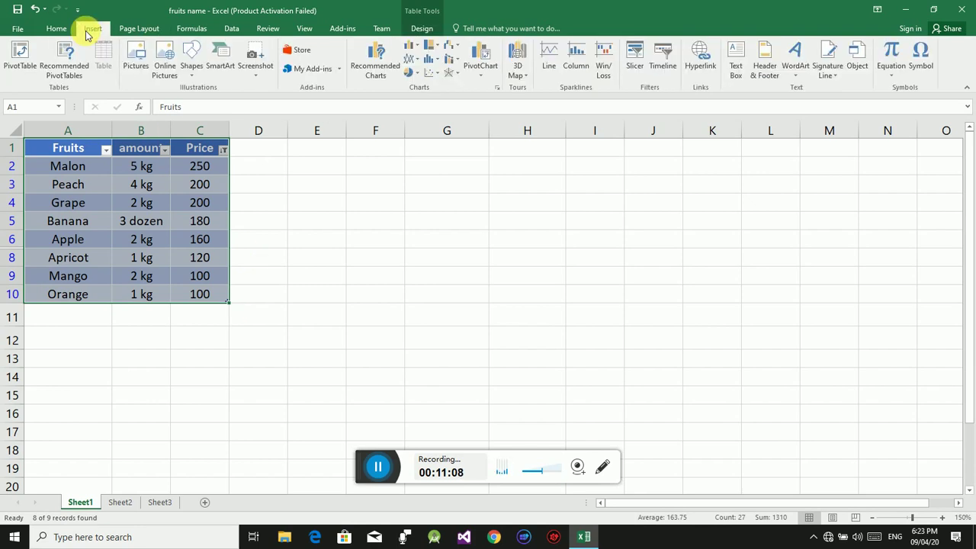